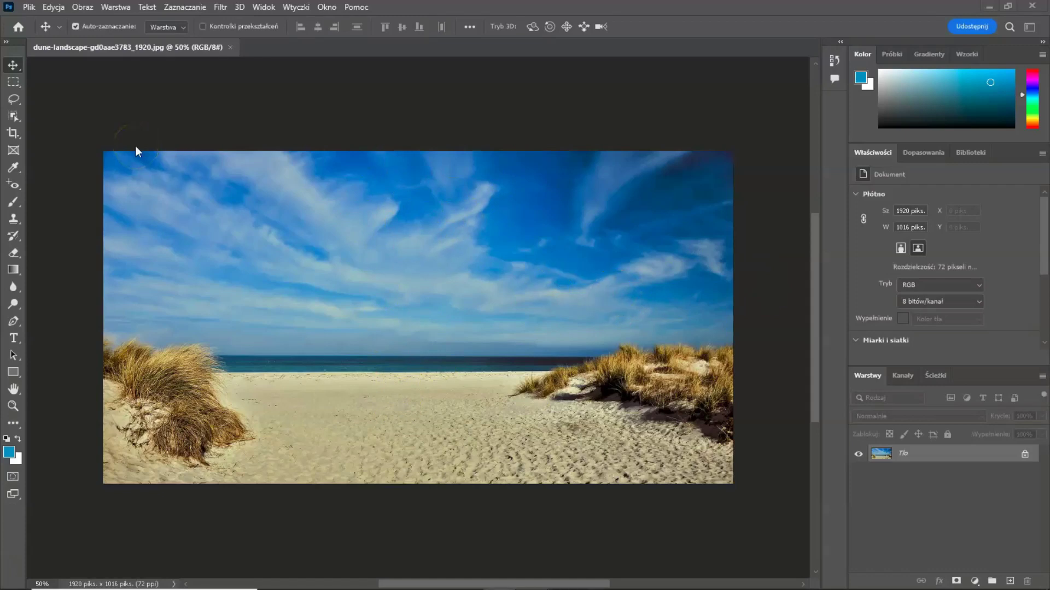
click(18, 27)
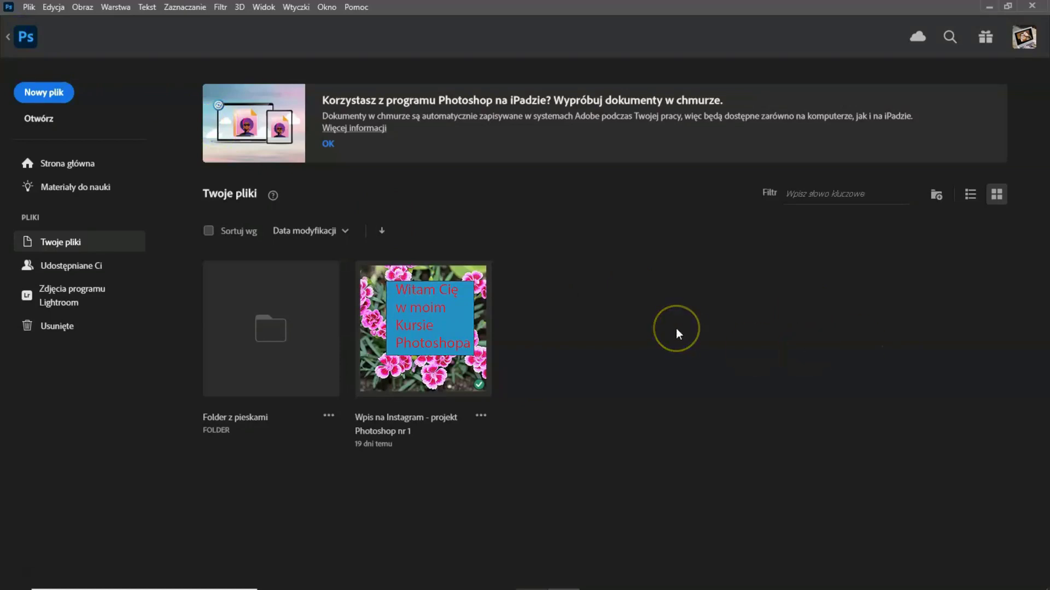
click(206, 134)
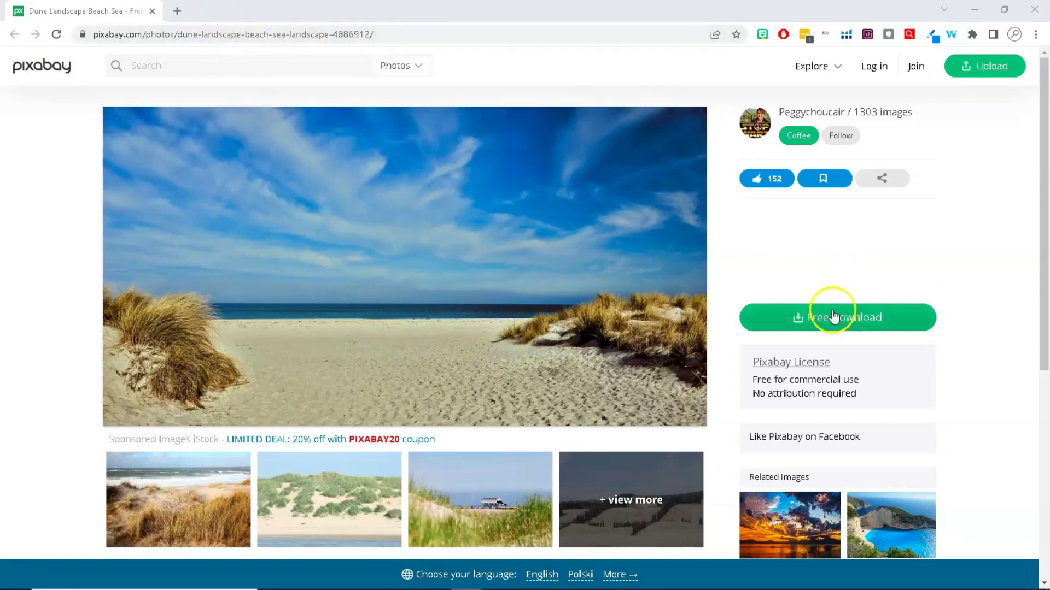
- In the browser, download the dune landscape photo from Pixabay as a 1920×1015 JPG and open the downloaded file in Photoshop
click(843, 331)
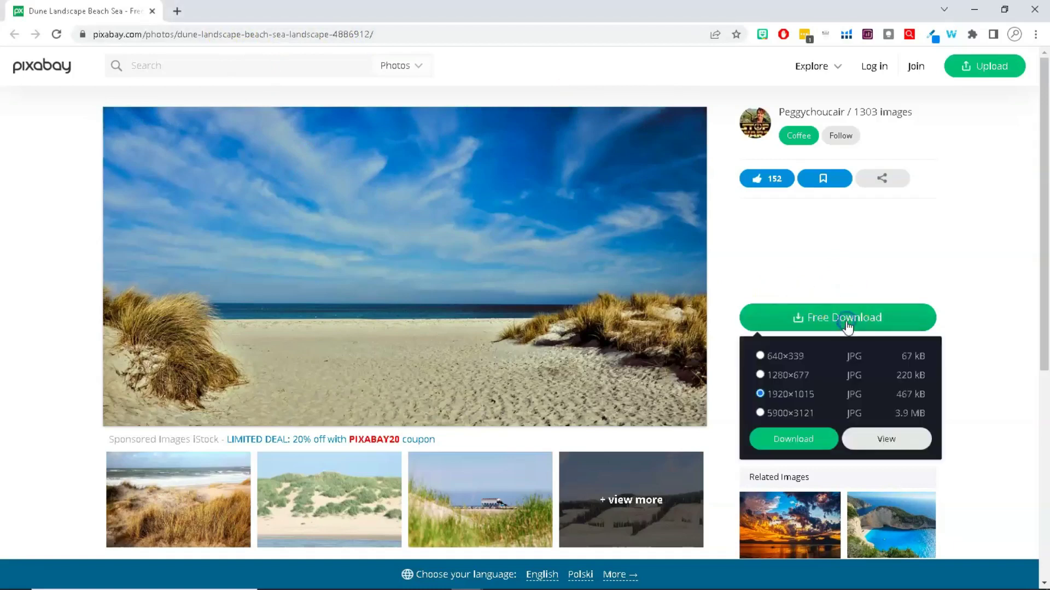
click(784, 426)
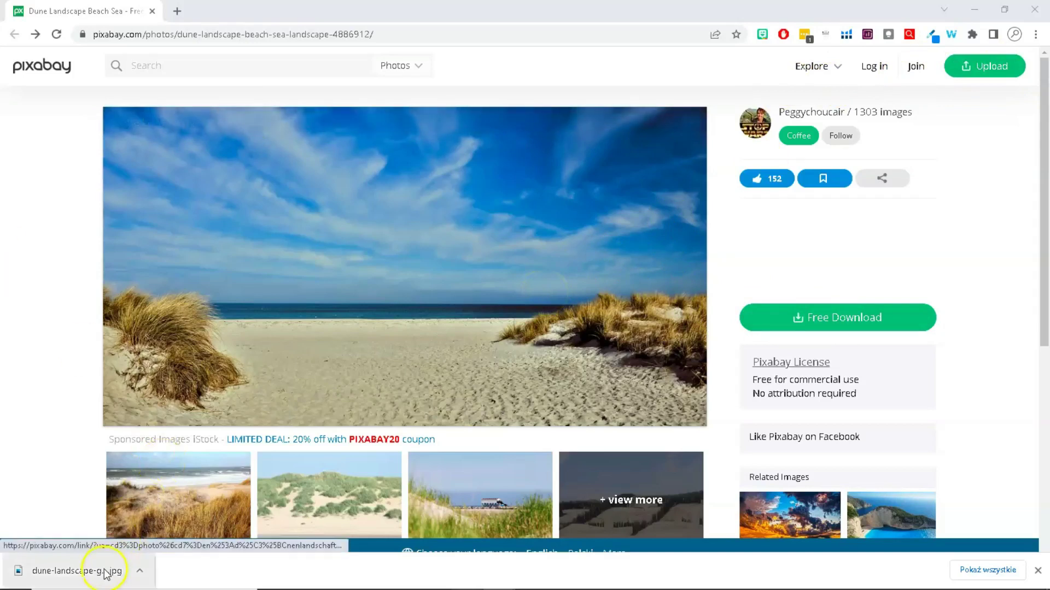
drag(106, 569, 180, 514)
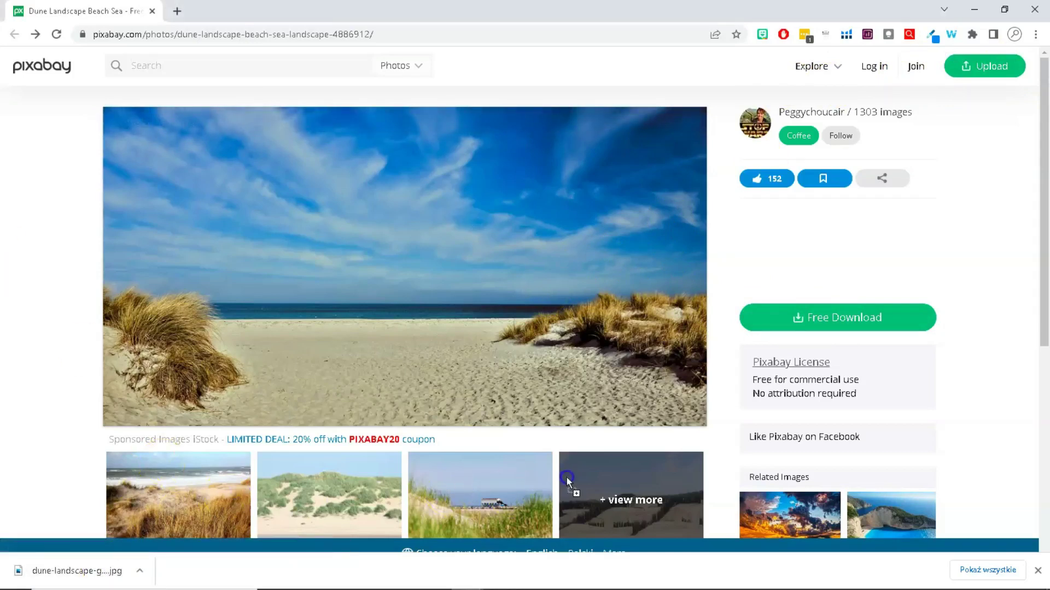
drag(646, 510, 556, 345)
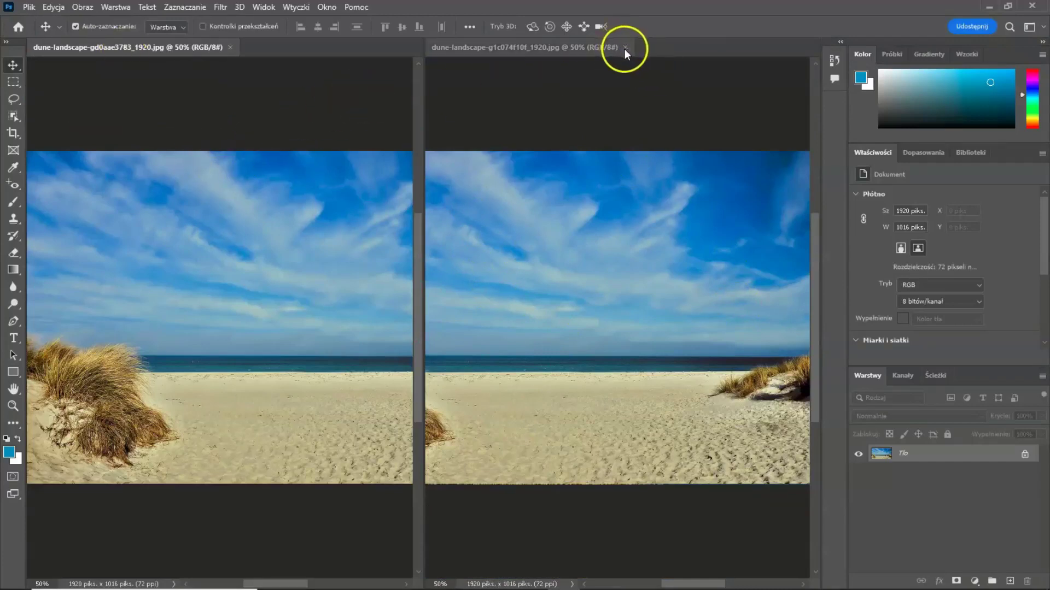
- Consolidate the two side-by-side dune landscape documents into tabs of a single window
click(327, 8)
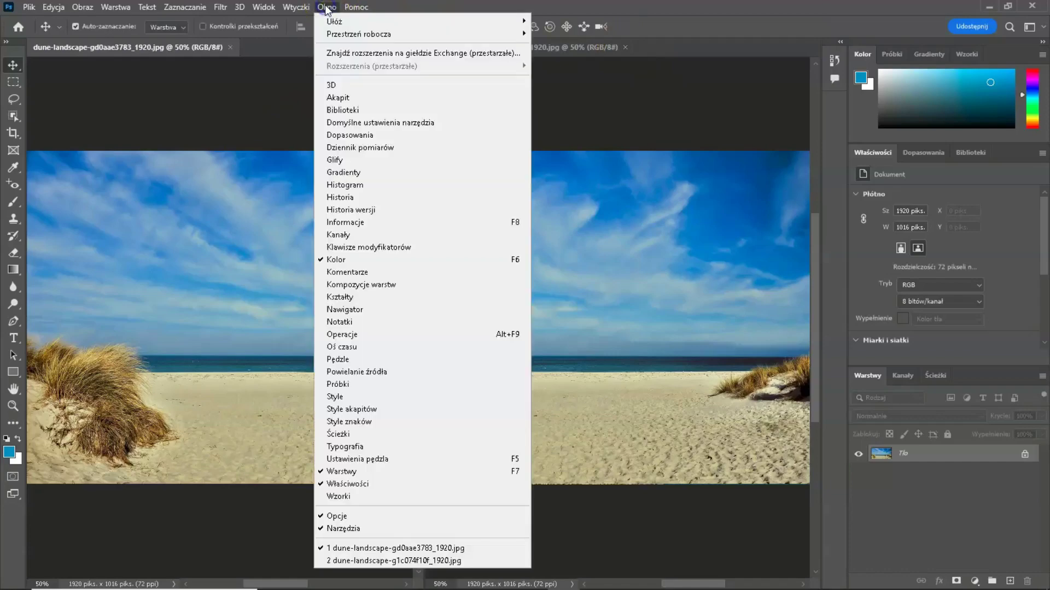
mouse_move(346, 22)
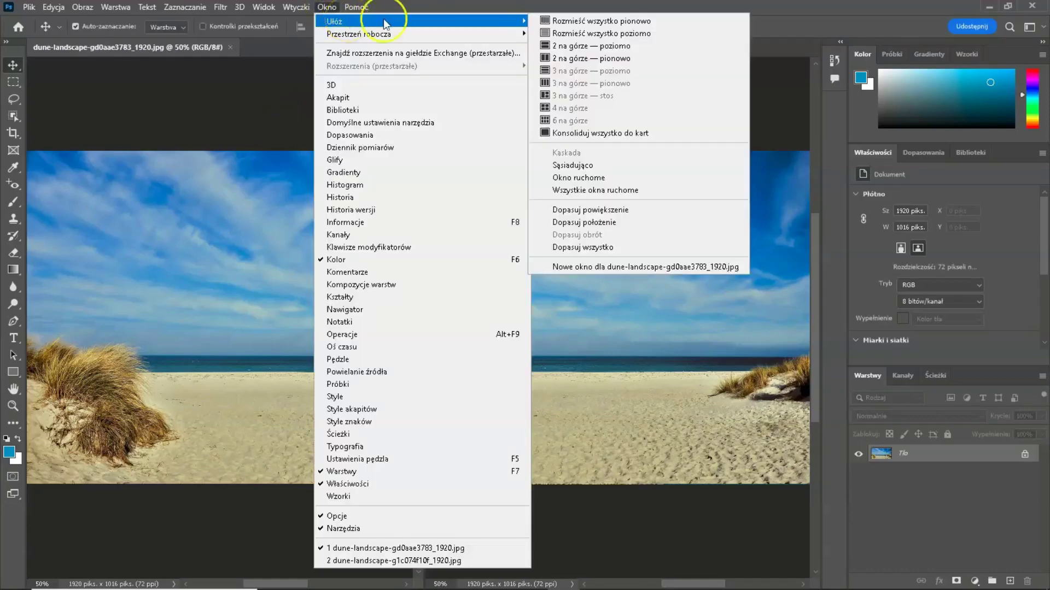
click(610, 136)
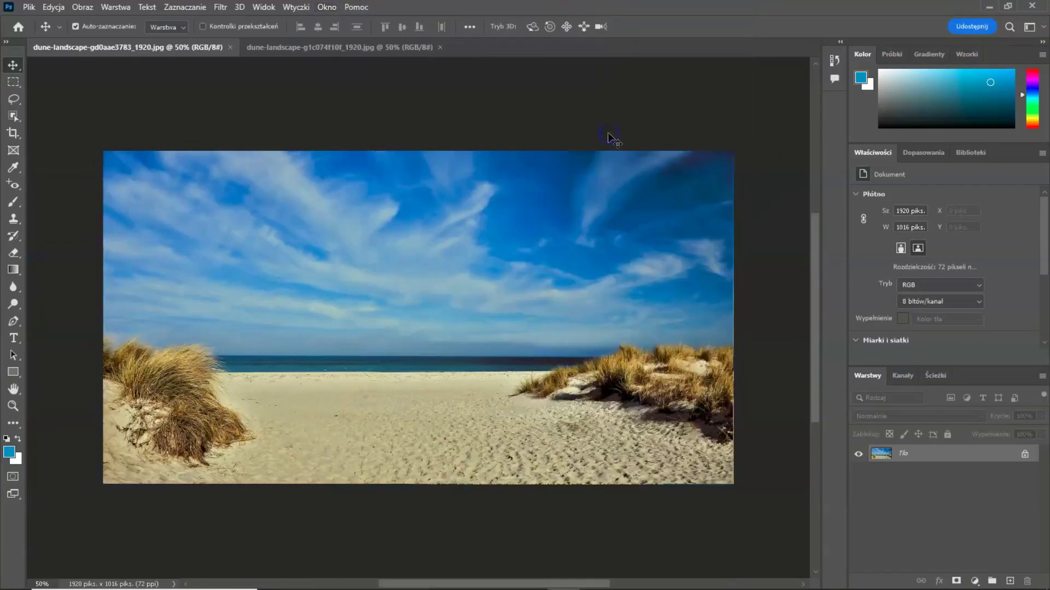
- Compare the two open dune landscape documents, ending on dune-landscape-gd0aae3783_1920.jpg
click(298, 48)
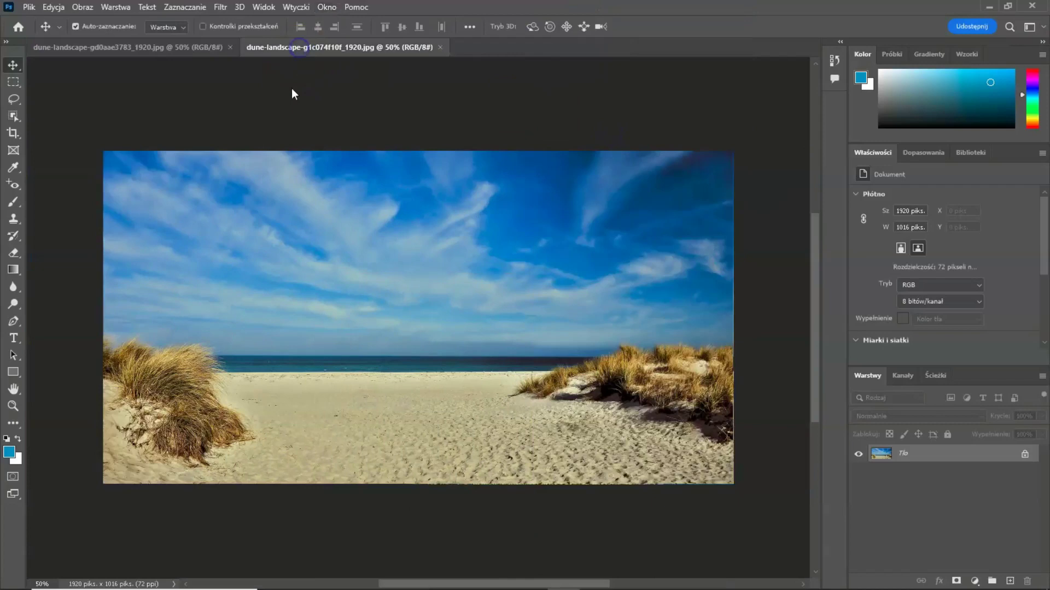
click(175, 46)
click(350, 48)
click(180, 46)
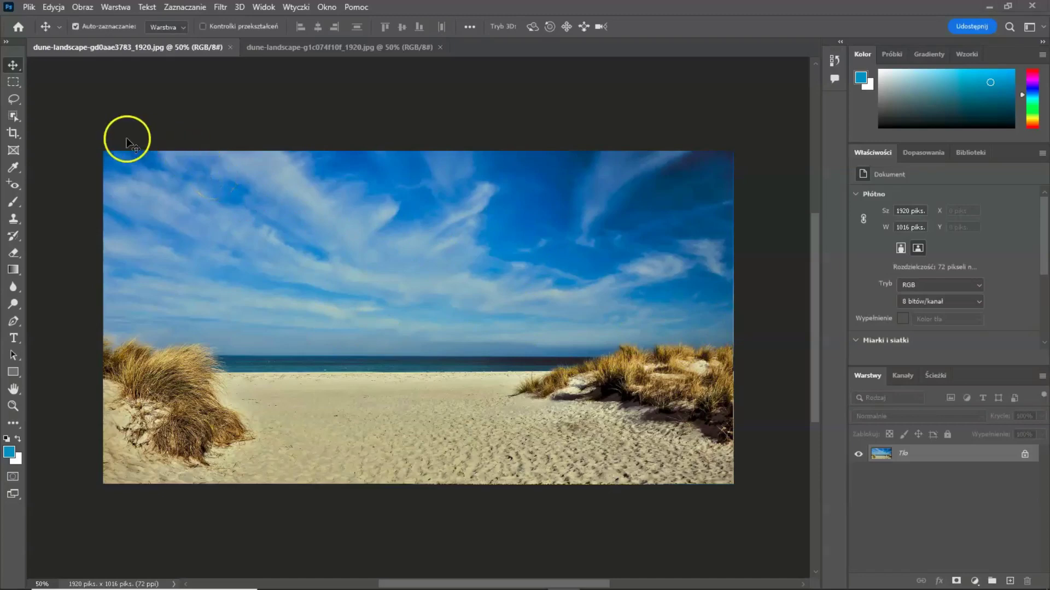
click(15, 101)
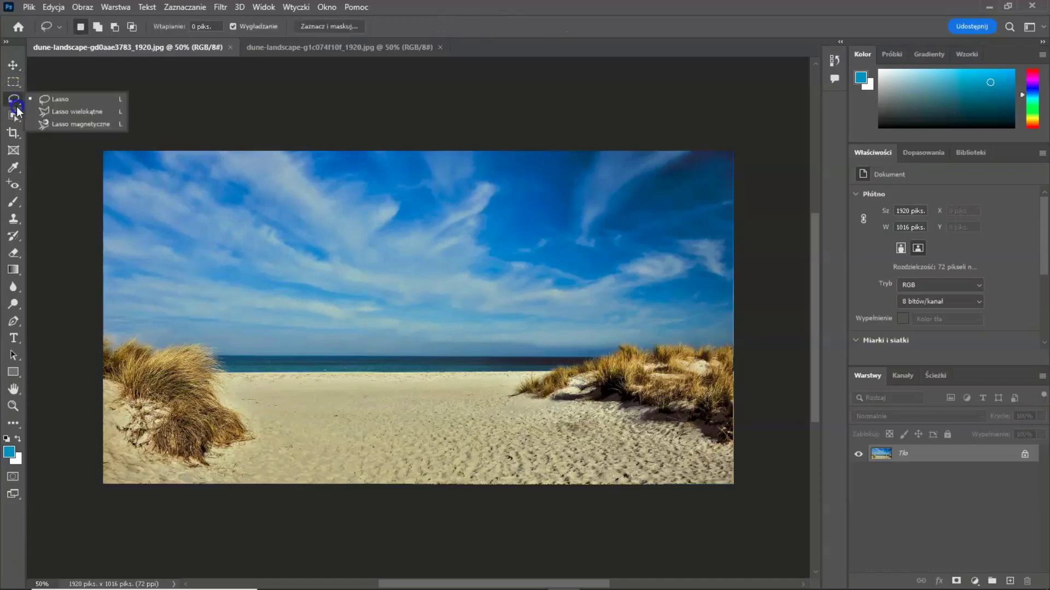
click(13, 117)
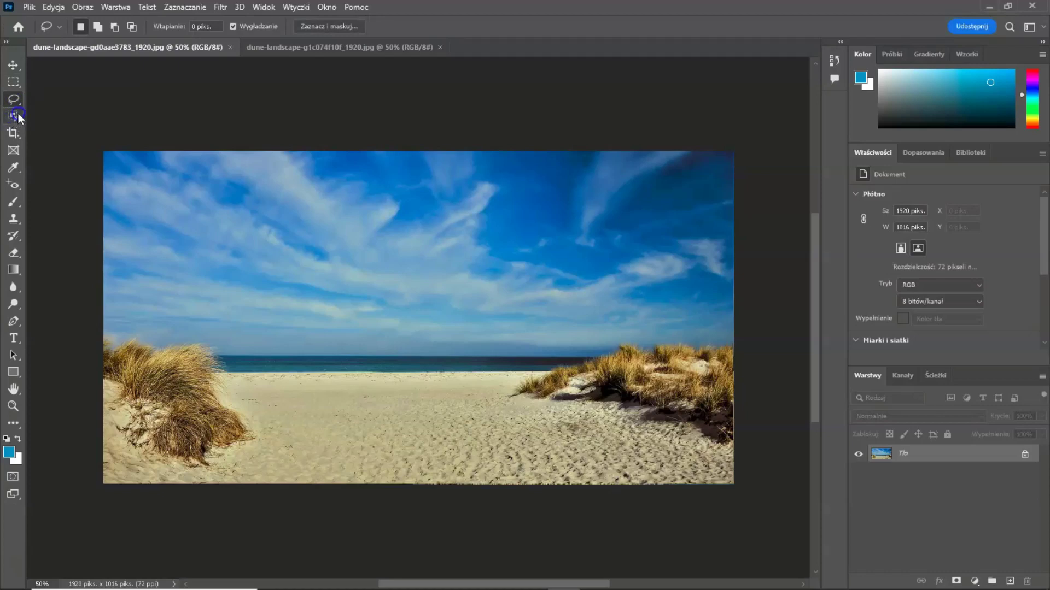
click(13, 117)
click(60, 113)
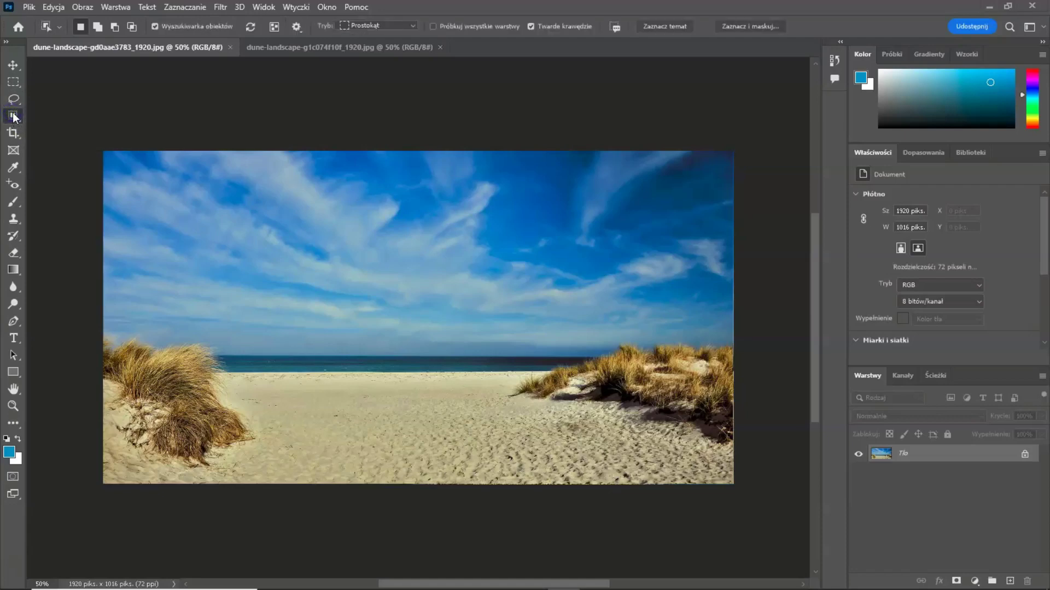
click(14, 116)
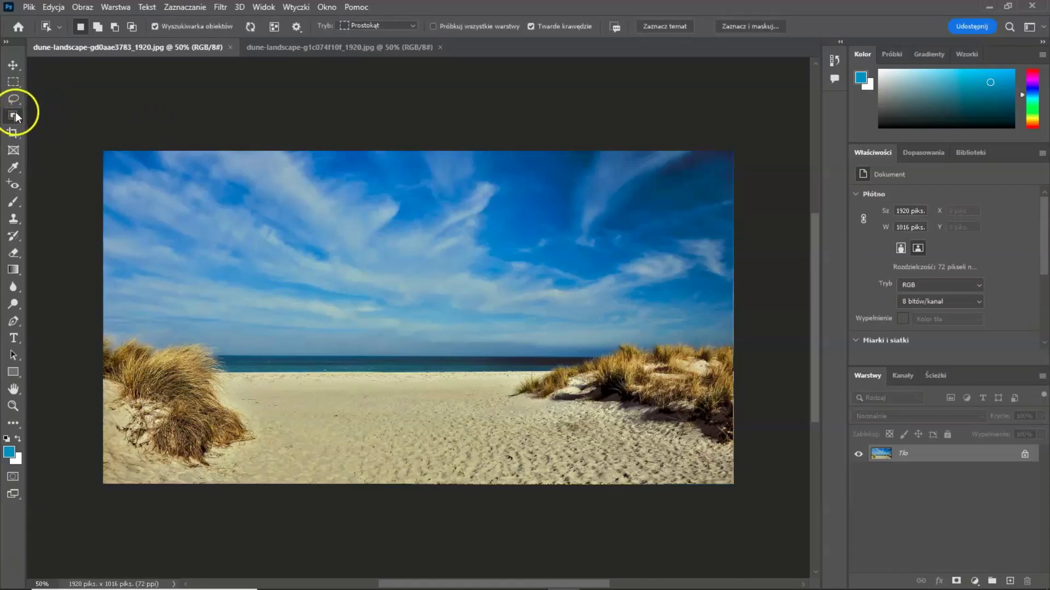
drag(13, 116, 38, 129)
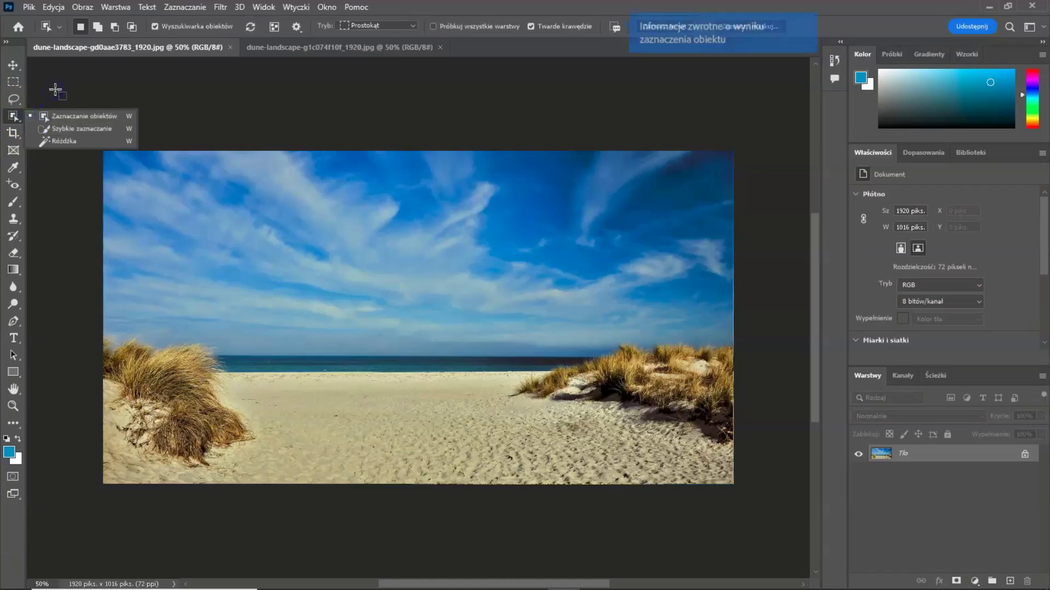
click(55, 90)
- Select the upper-left part of the sky in the beach photo with the Quick Selection tool
click(13, 116)
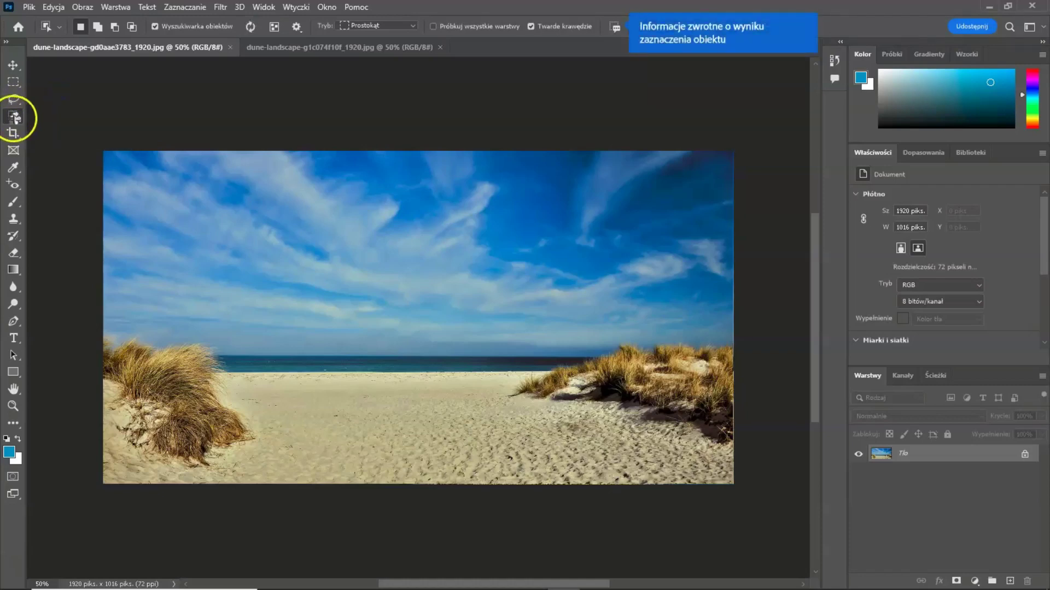
right_click(26, 117)
drag(47, 121, 58, 126)
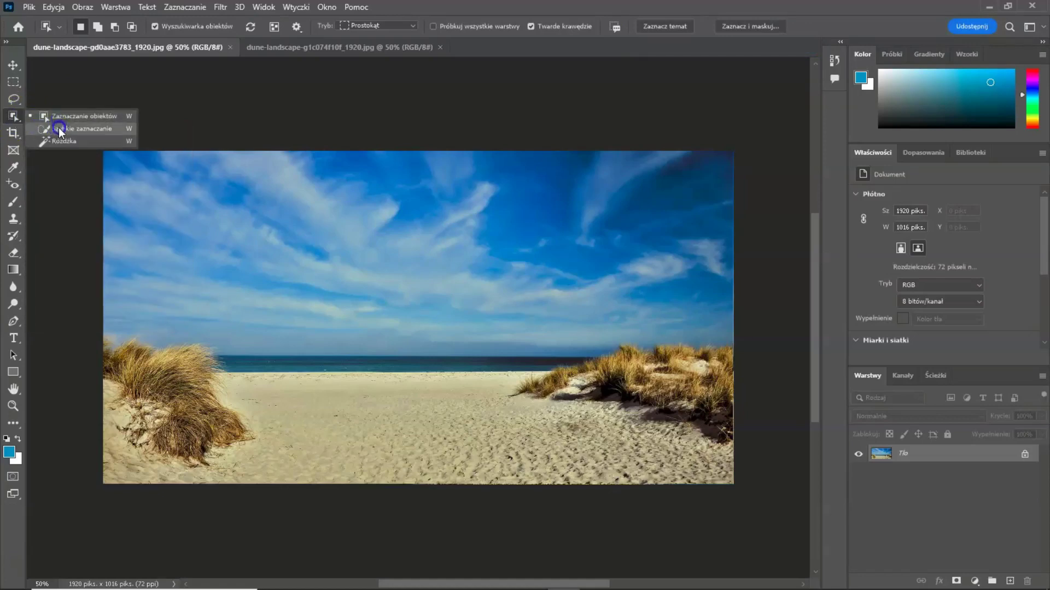
click(58, 127)
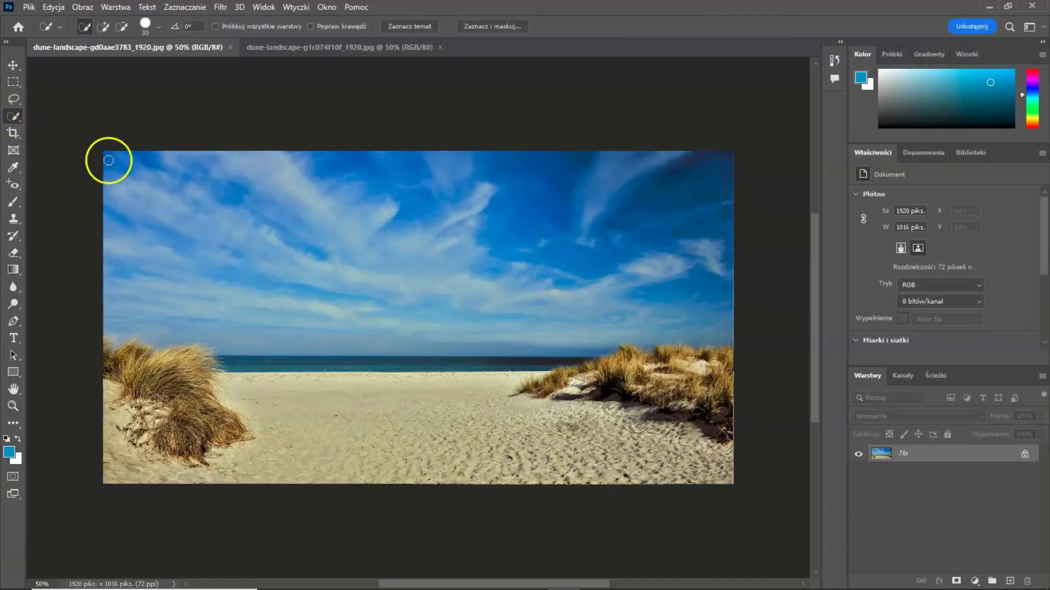
click(119, 186)
mouse_move(133, 211)
mouse_down()
mouse_move(133, 188)
mouse_move(138, 228)
mouse_move(167, 186)
mouse_move(153, 157)
mouse_move(185, 171)
mouse_move(180, 152)
mouse_up()
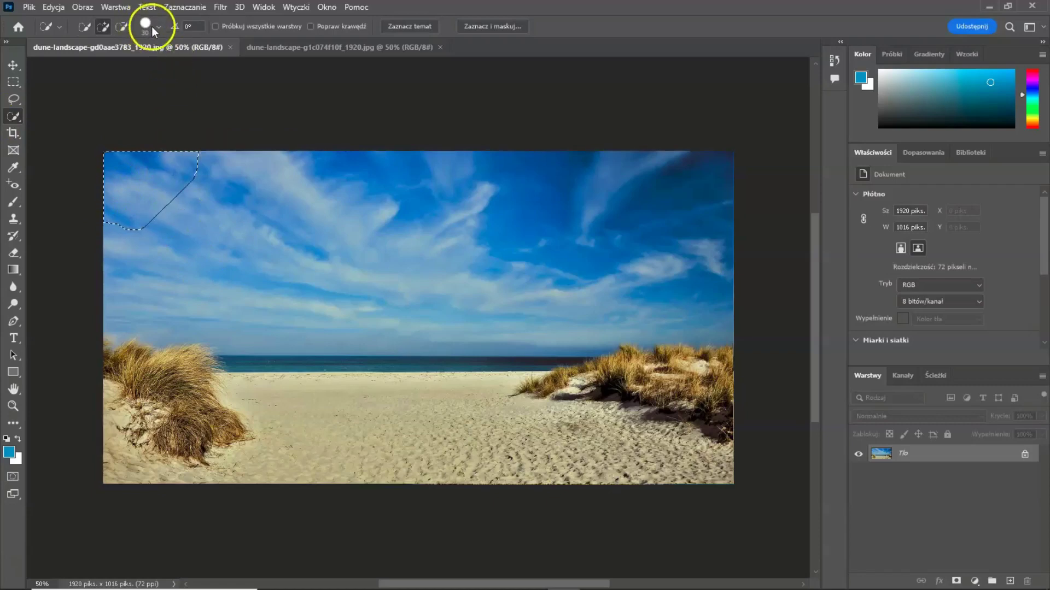
mouse_move(203, 207)
mouse_down()
mouse_move(229, 177)
mouse_move(229, 200)
mouse_move(169, 248)
mouse_up()
- Set the Quick Selection brush size to 123 px and extend the selection over the whole sky
click(146, 25)
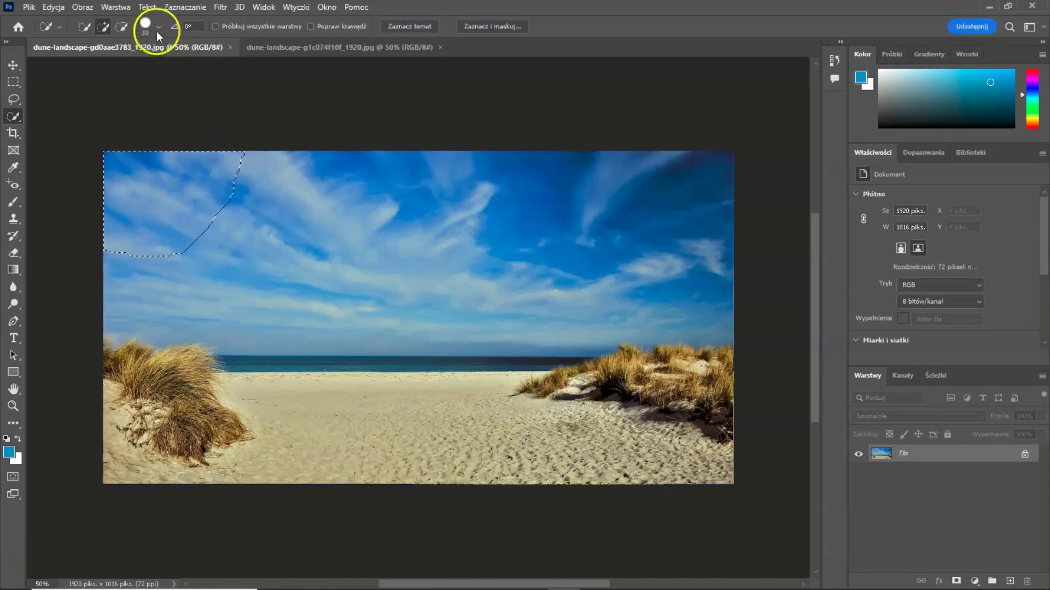
click(159, 26)
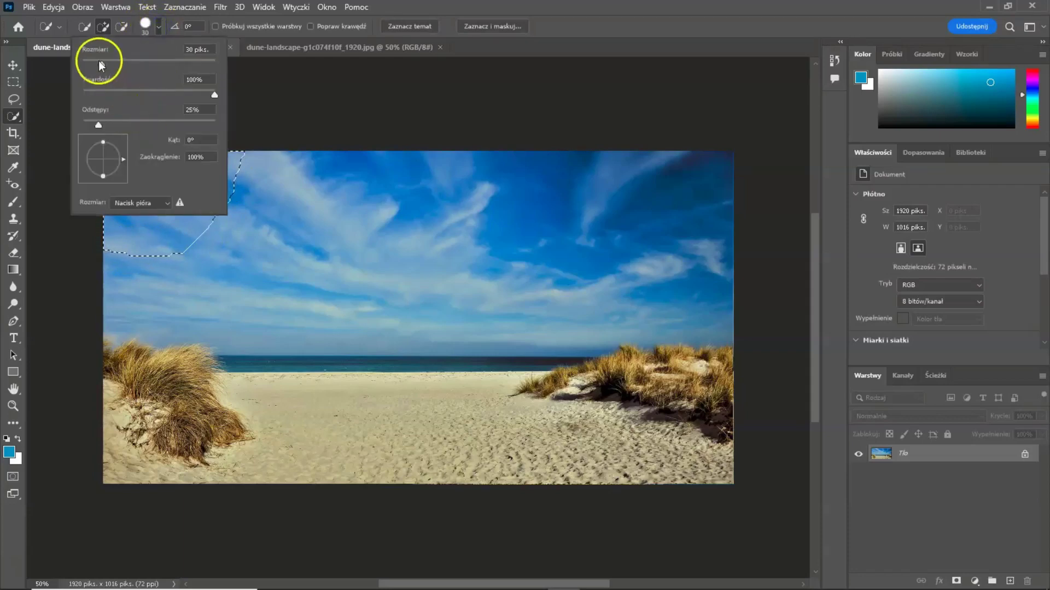
drag(102, 65, 156, 64)
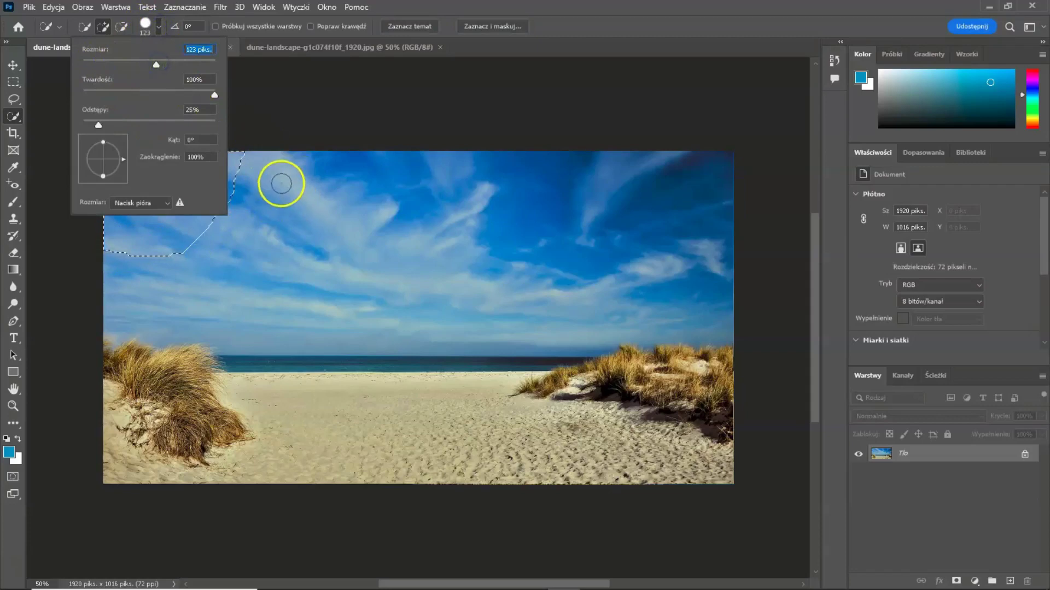
click(281, 180)
mouse_move(279, 181)
mouse_down()
mouse_move(259, 212)
mouse_move(290, 235)
mouse_move(330, 199)
mouse_move(361, 215)
mouse_move(380, 267)
mouse_move(381, 216)
mouse_move(406, 184)
mouse_move(424, 204)
mouse_move(459, 203)
mouse_move(594, 348)
mouse_move(652, 349)
mouse_move(425, 346)
mouse_up()
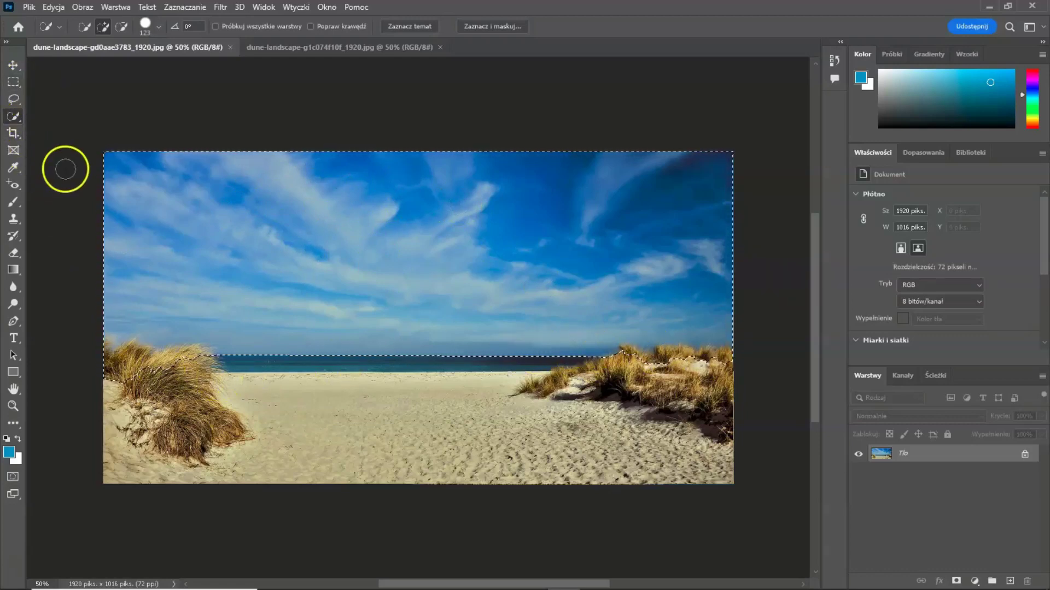
- Clear the brushed selection and select the sky automatically with the Sky (Niebo) selection command
key(ctrl+d)
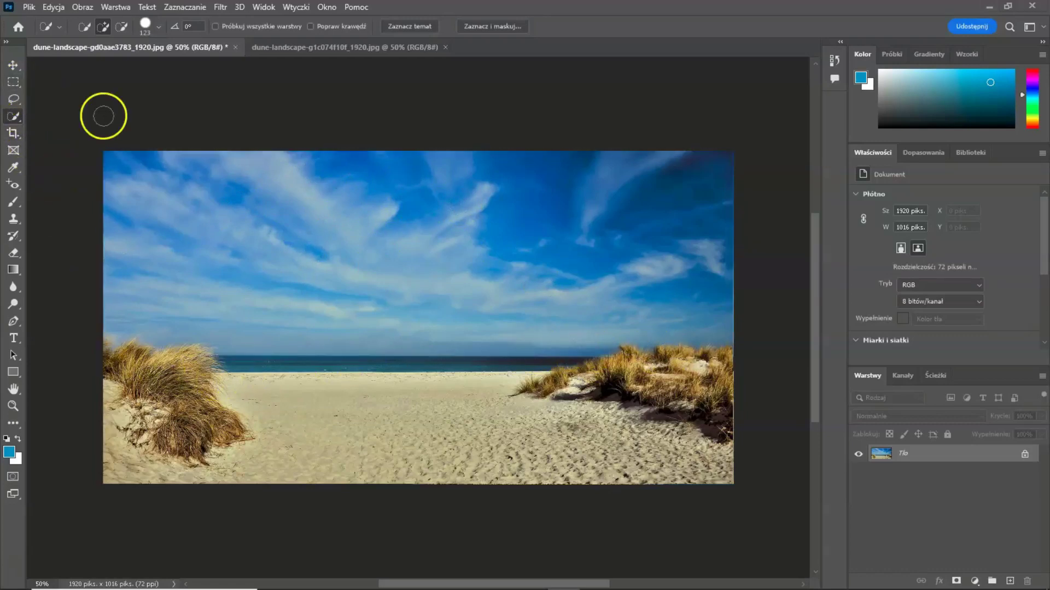
click(180, 8)
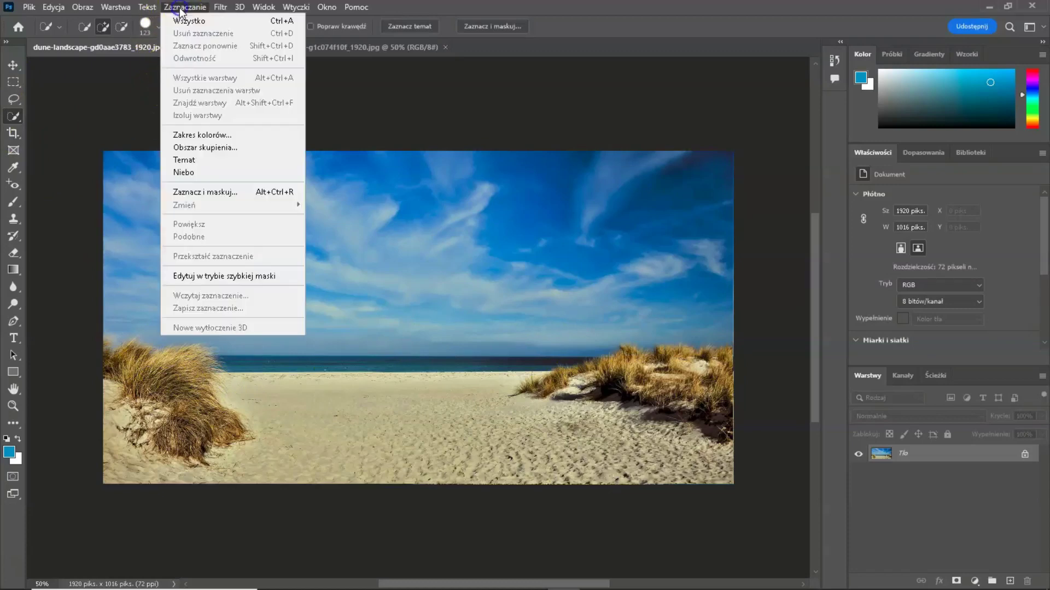
click(184, 173)
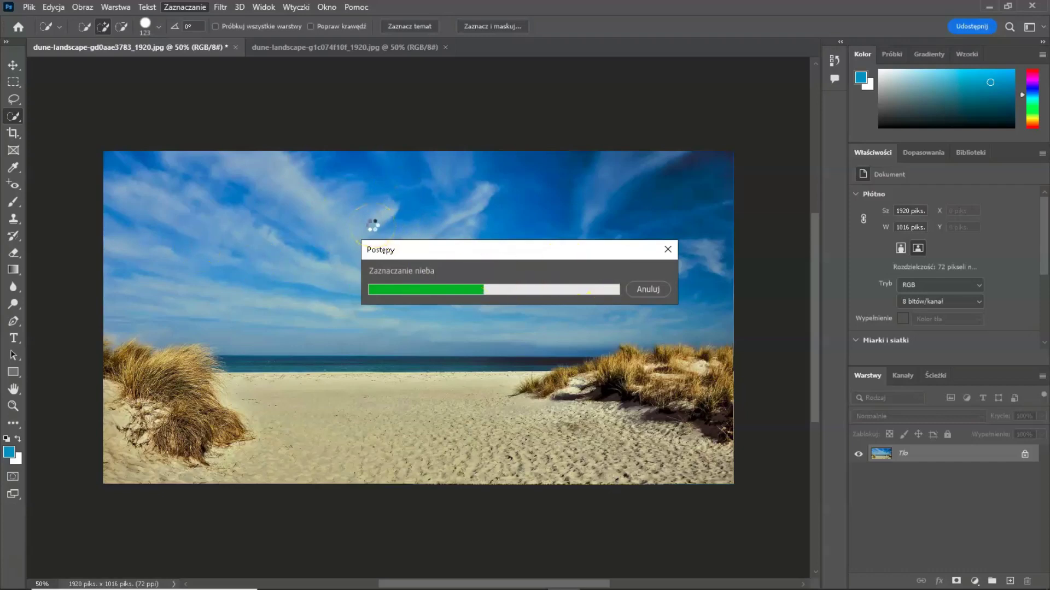
click(435, 127)
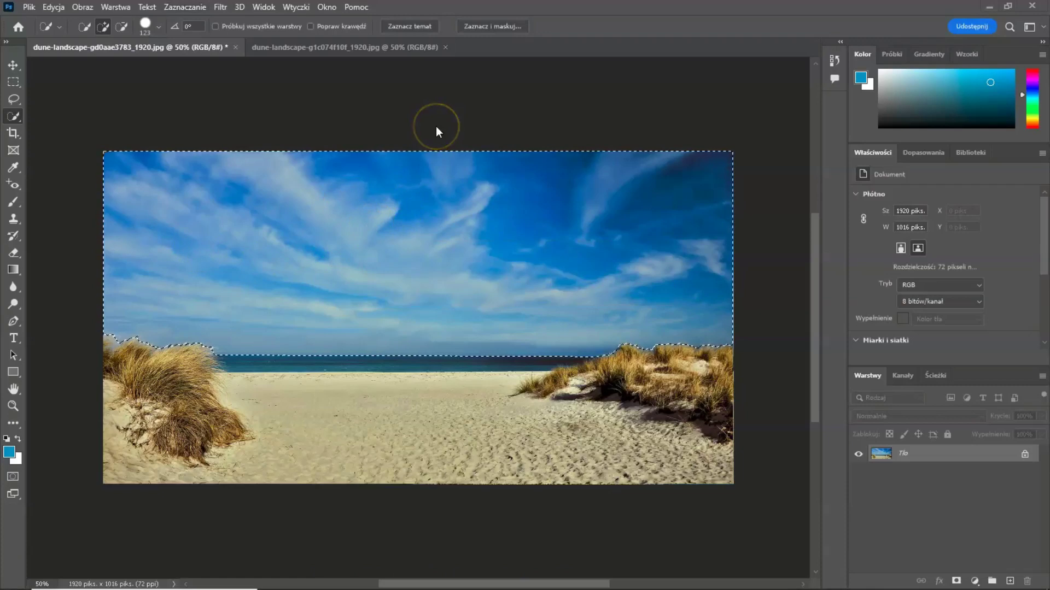
click(492, 88)
click(75, 266)
click(61, 369)
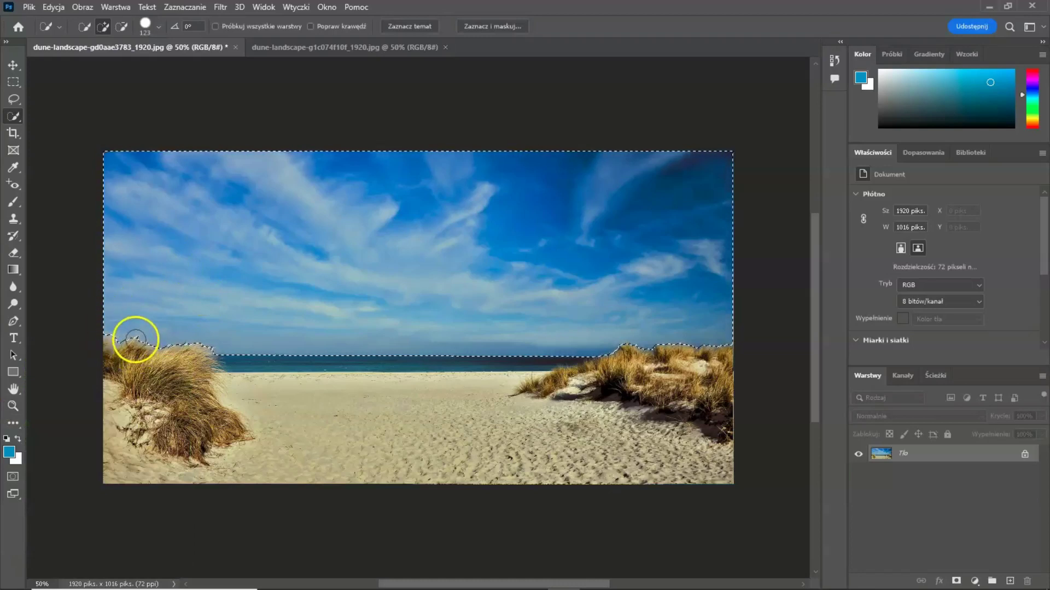
- Inspect the edge of the sky selection closely along the grassy dunes on both sides of the photo
click(13, 406)
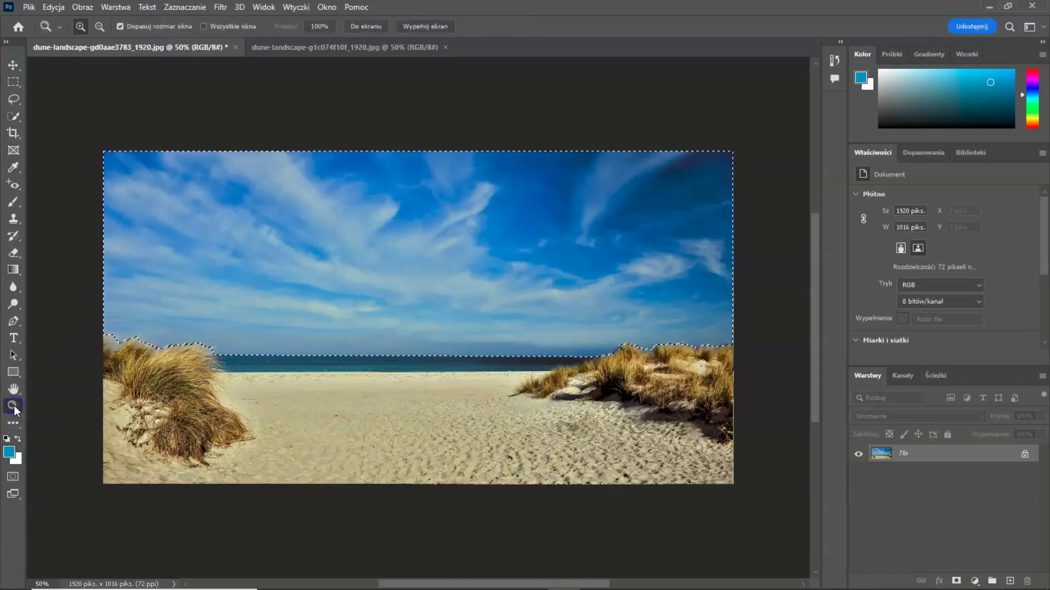
click(136, 344)
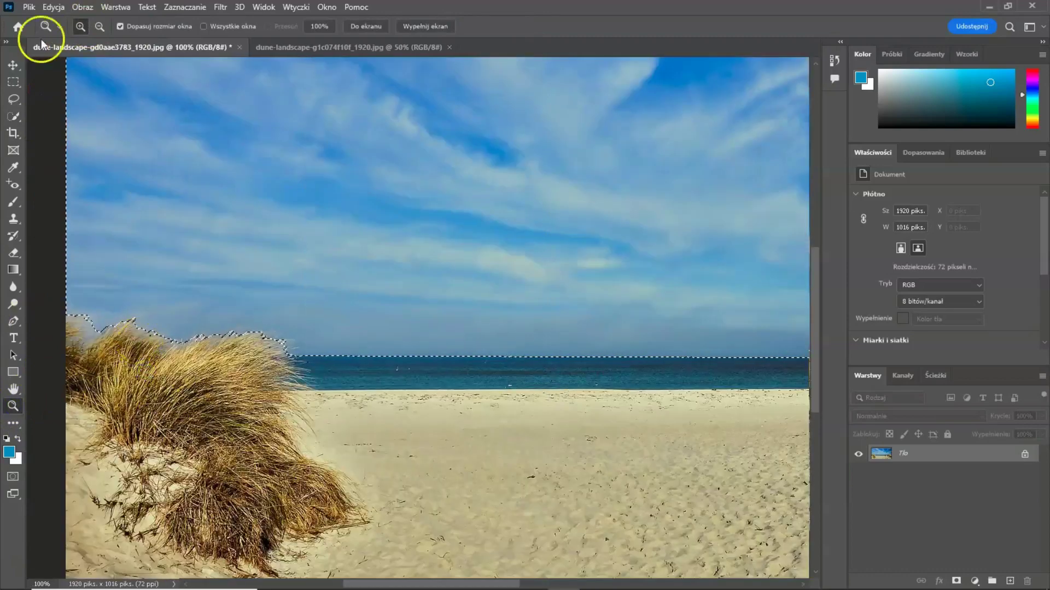
click(99, 28)
click(137, 339)
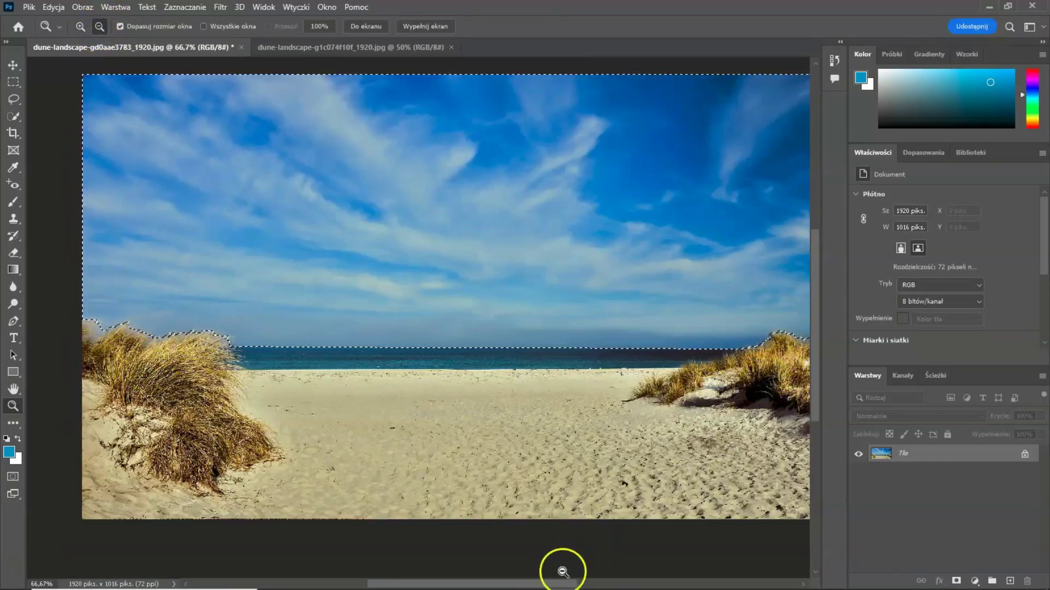
scroll(589, 570, right, 2)
drag(590, 570, 656, 563)
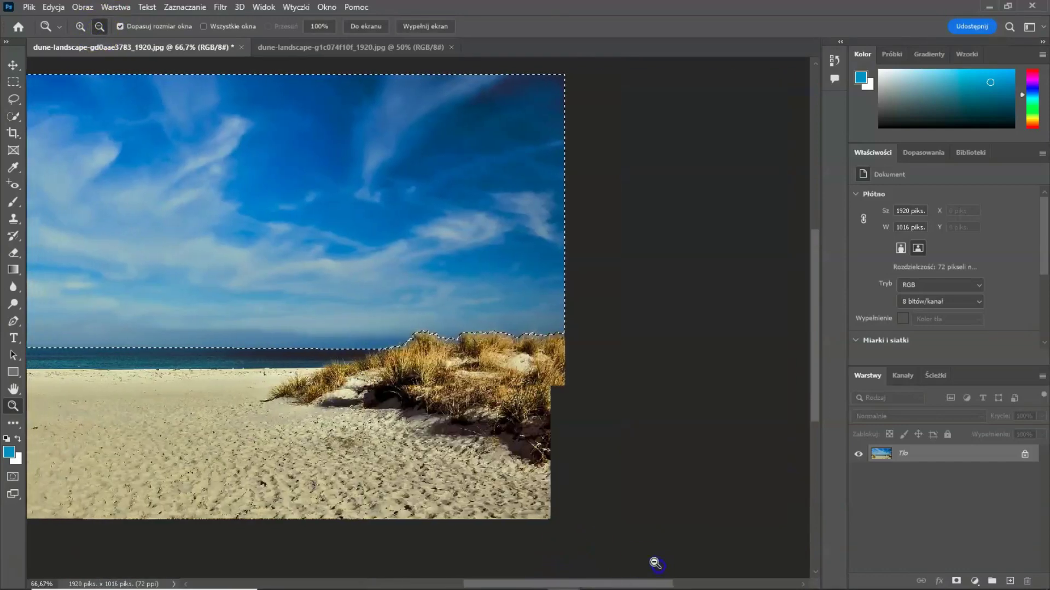
click(80, 26)
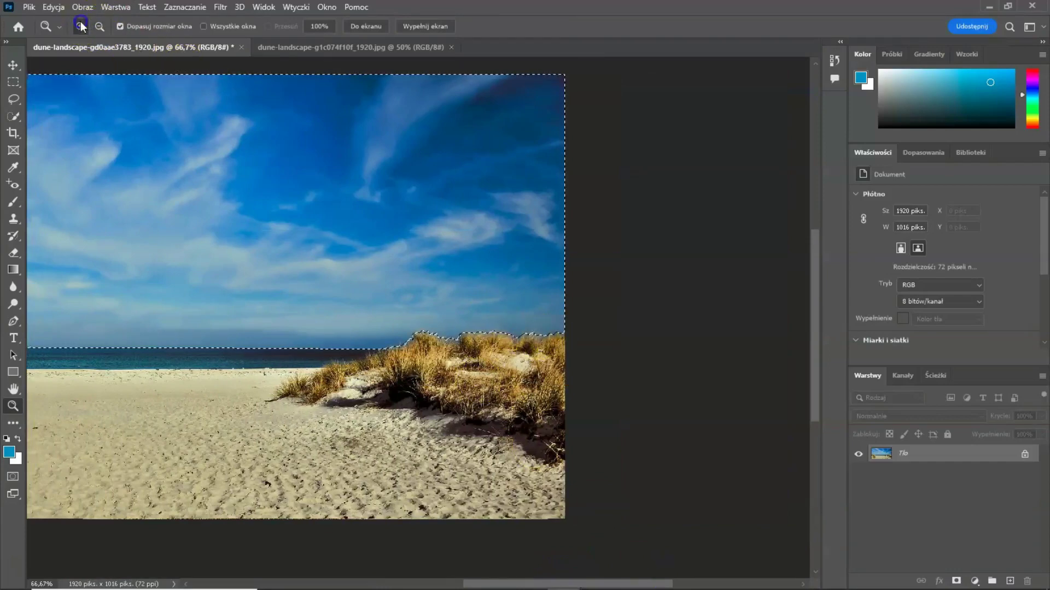
click(508, 340)
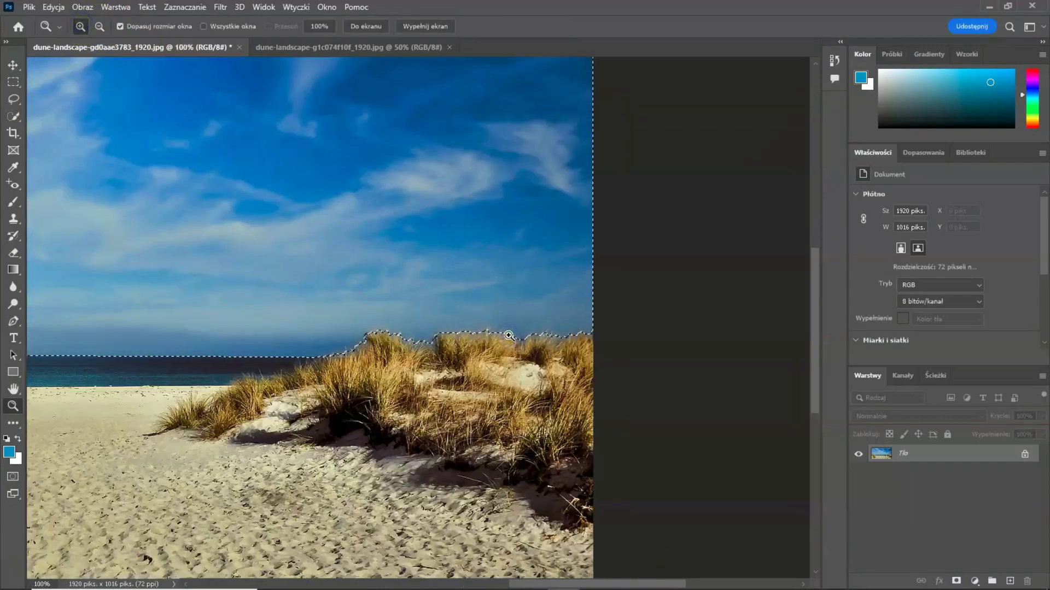
click(99, 26)
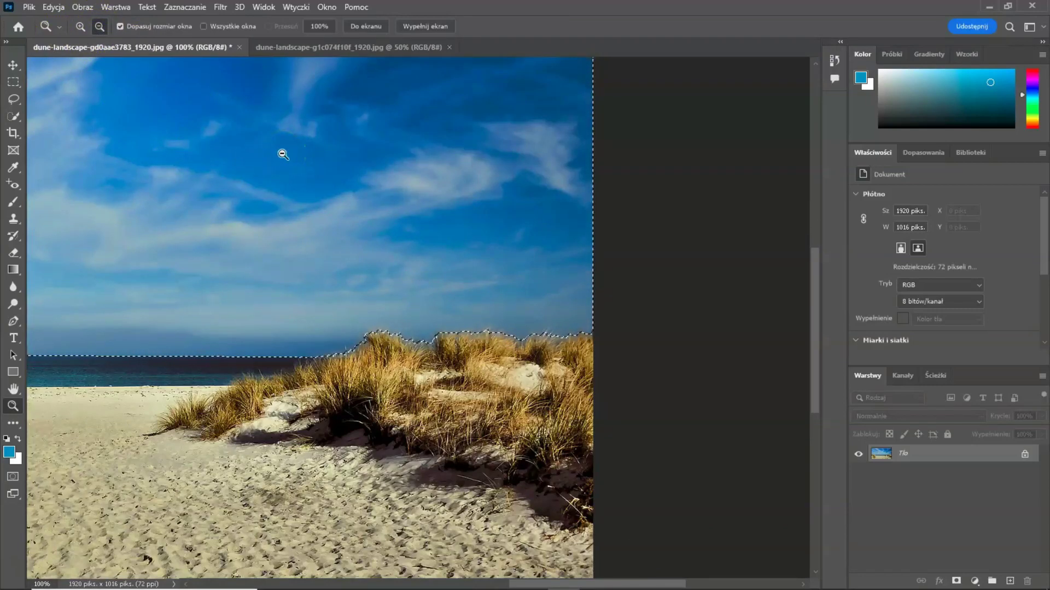
drag(403, 375, 243, 115)
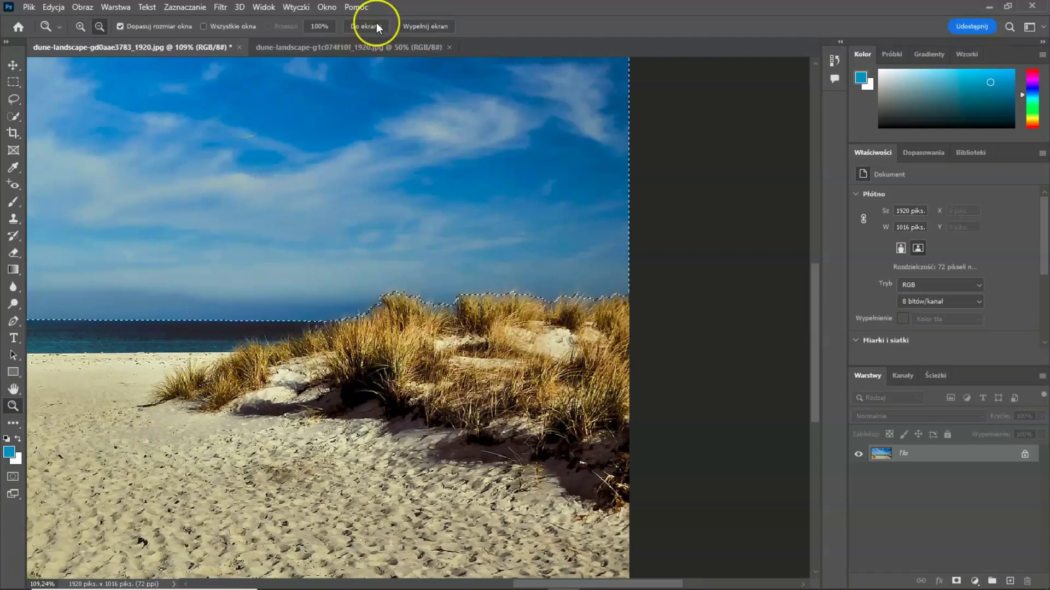
click(418, 30)
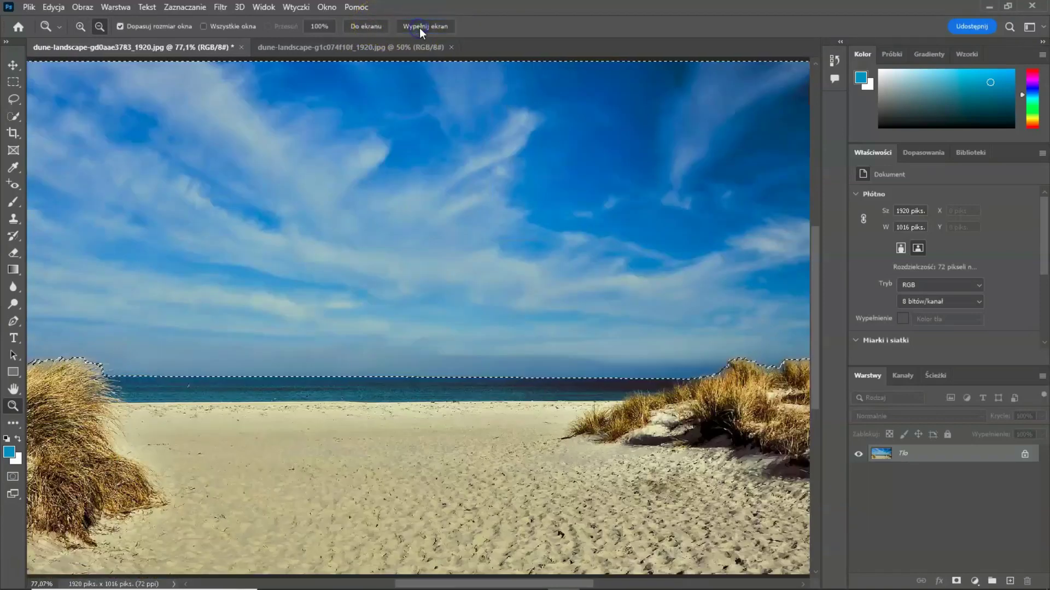